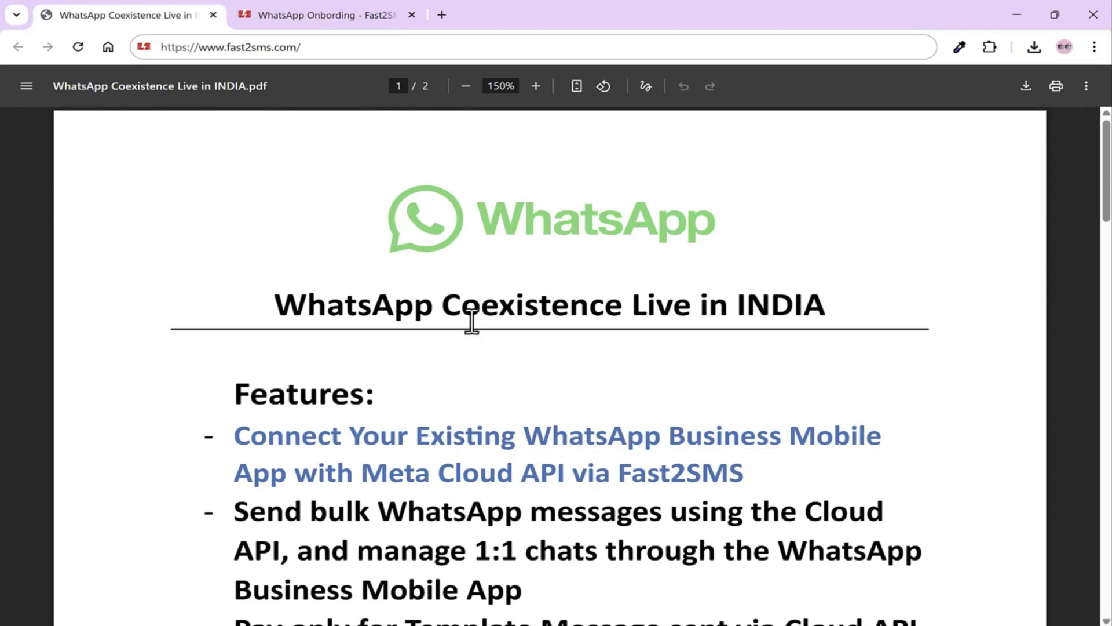
- Highlight 'Coexistence' in the title, then 'WhatsApp Business' and 'Meta Cloud API' in the first feature
{"action": "left_click_drag", "start_coordinate": [443, 304], "coordinate": [613, 305]}
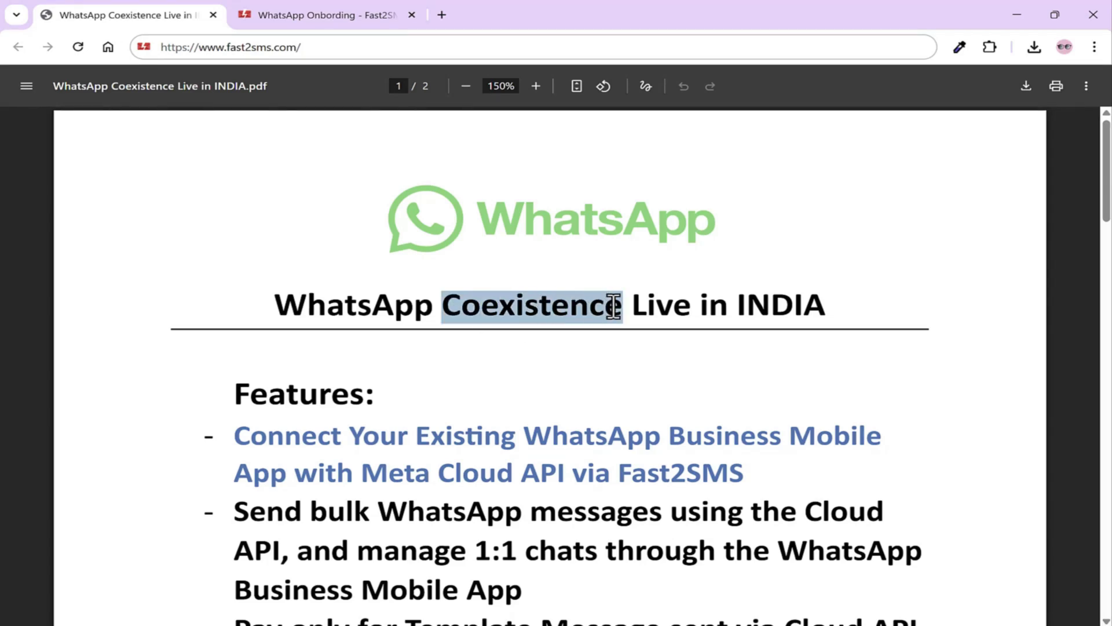
{"action": "left_click", "coordinate": [585, 367]}
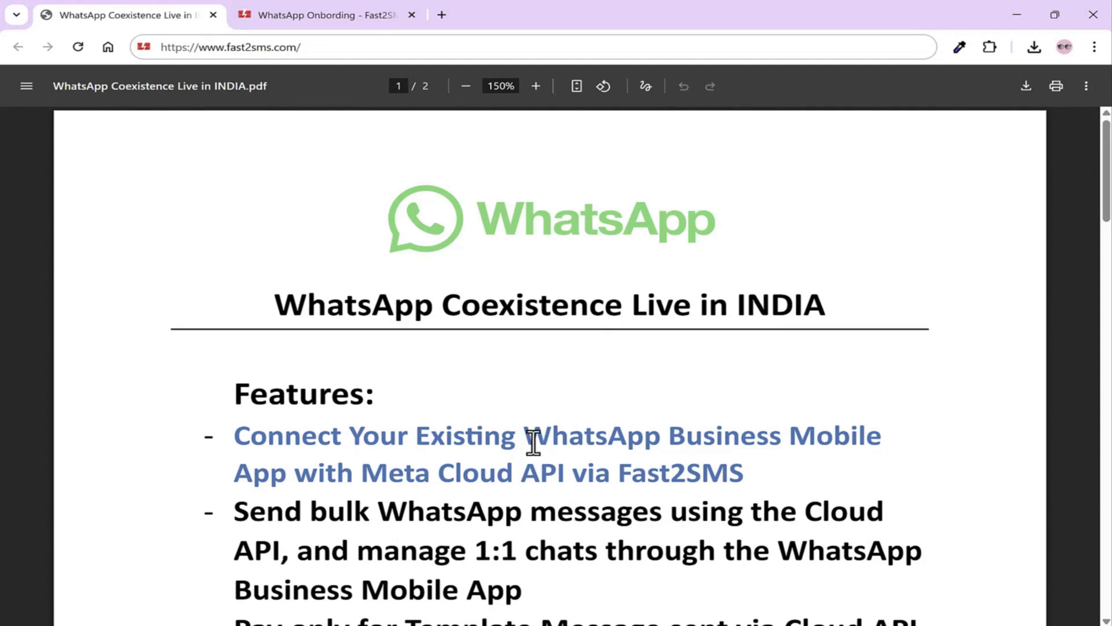
{"action": "left_click_drag", "start_coordinate": [517, 442], "coordinate": [781, 454]}
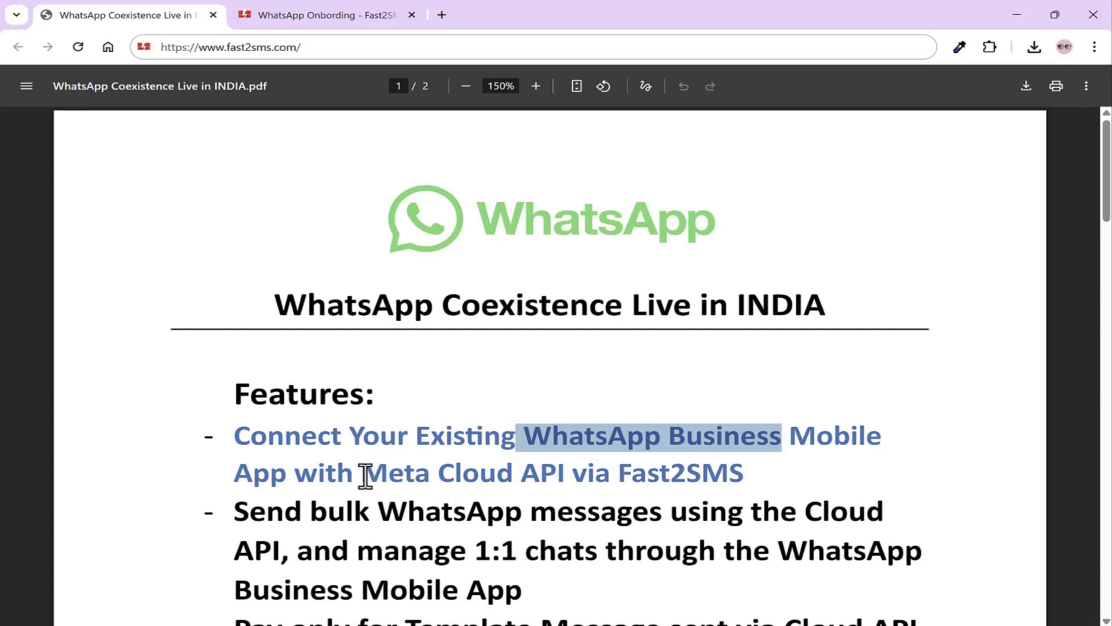
{"action": "left_click_drag", "start_coordinate": [363, 474], "coordinate": [563, 478]}
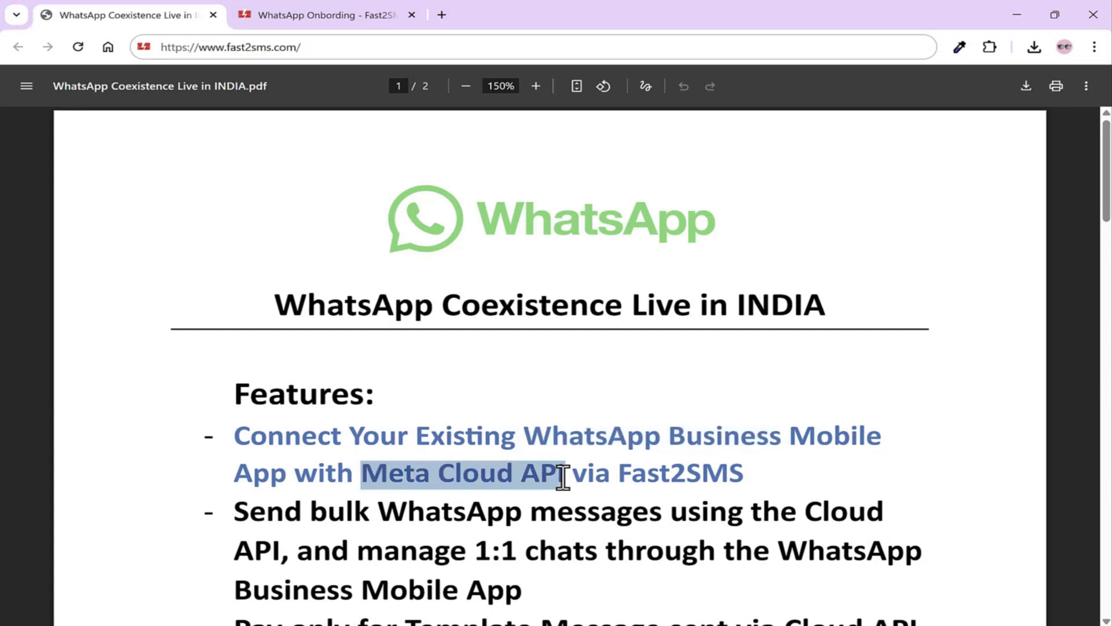
{"action": "left_click", "coordinate": [600, 366]}
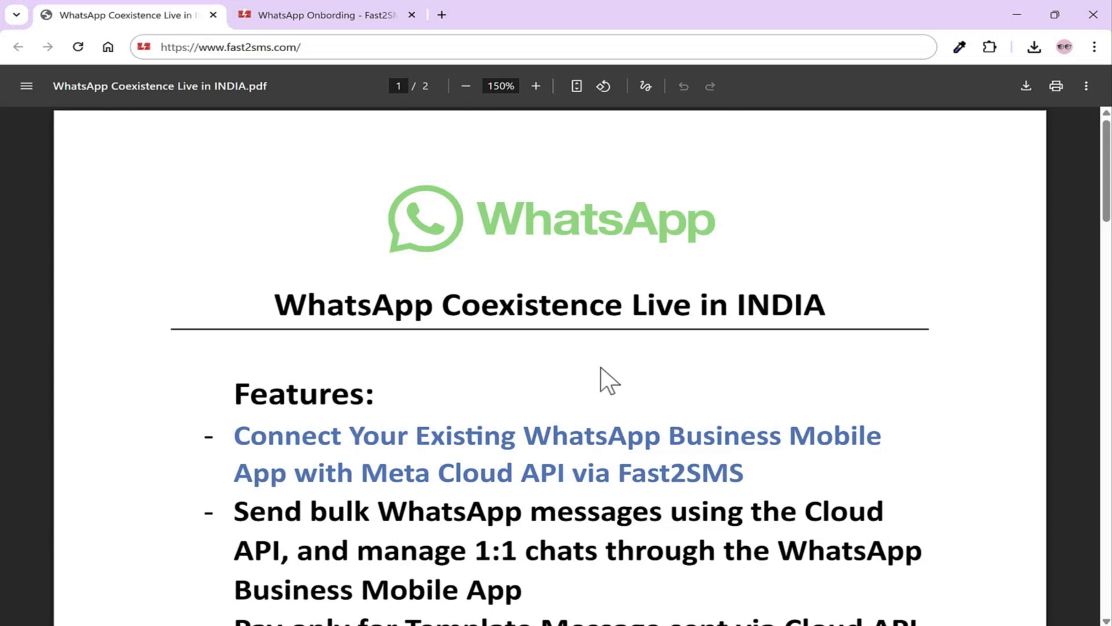
{"action": "scroll", "coordinate": [600, 367], "scroll_direction": "down", "scroll_amount": 3}
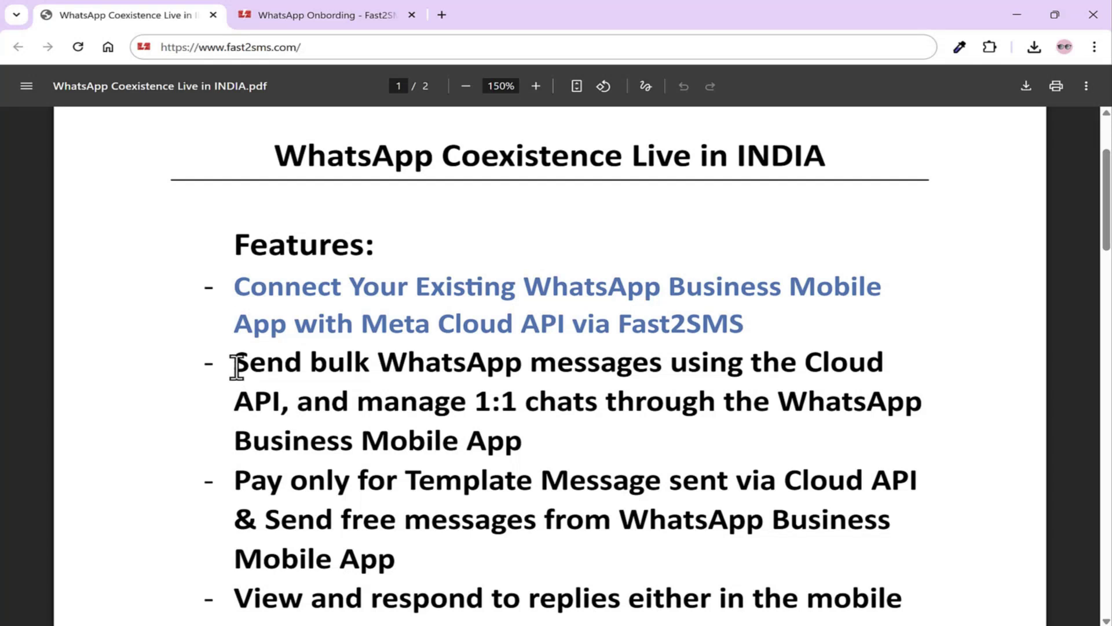
- Highlight the bulk-messaging feature's 'Cloud API' wording in the second bullet
{"action": "left_click_drag", "start_coordinate": [235, 365], "coordinate": [664, 368]}
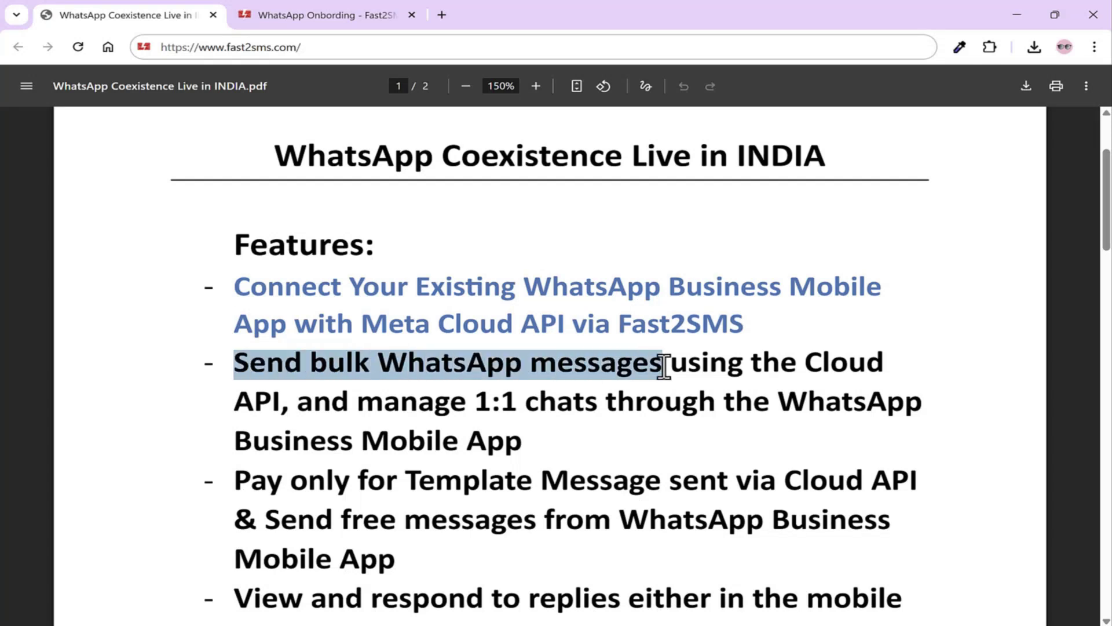
{"action": "left_click_drag", "start_coordinate": [805, 364], "coordinate": [277, 399]}
{"action": "left_click", "coordinate": [212, 392]}
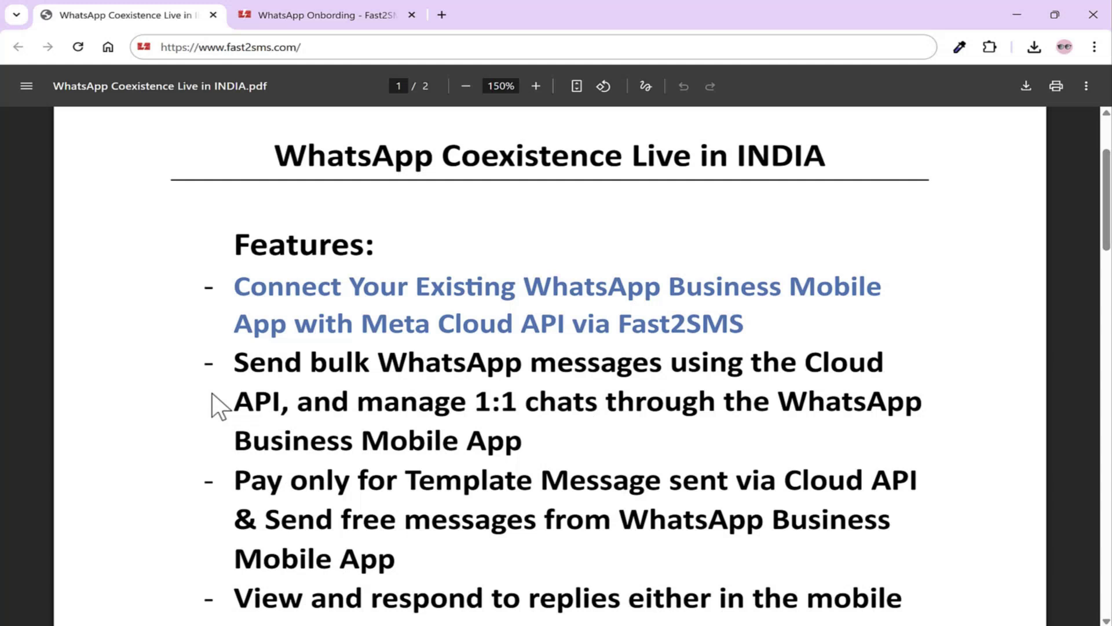
- Highlight 'Template Message sent via Cloud API' in the pricing feature
{"action": "left_click_drag", "start_coordinate": [384, 487], "coordinate": [698, 490]}
{"action": "left_click", "coordinate": [534, 497]}
{"action": "double_click", "coordinate": [494, 487]}
{"action": "left_click_drag", "start_coordinate": [773, 489], "coordinate": [914, 488]}
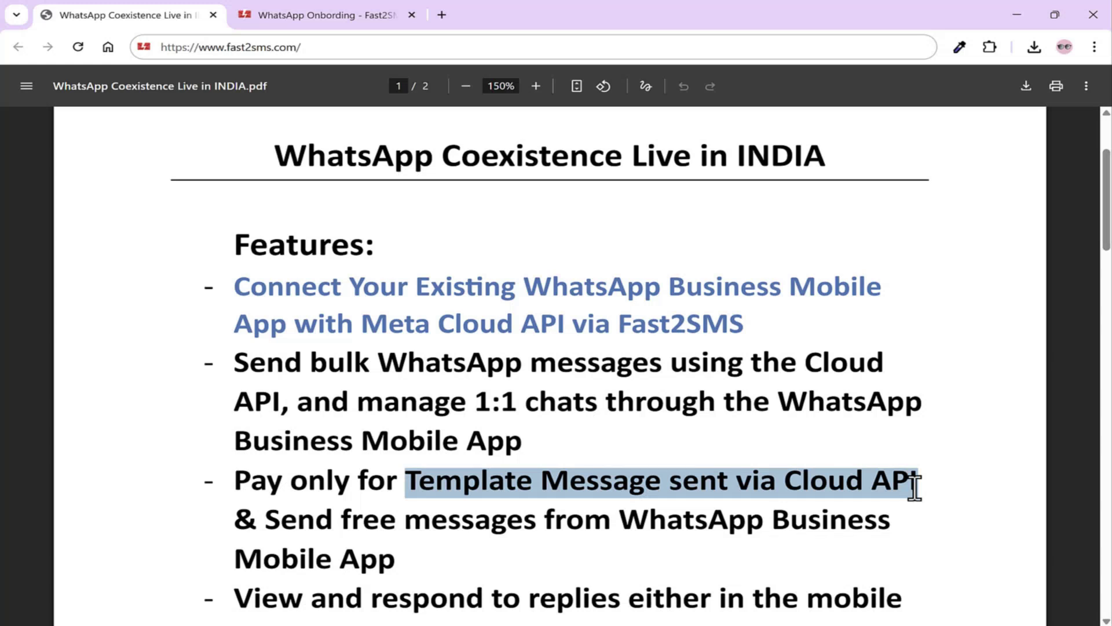
{"action": "left_click", "coordinate": [433, 558]}
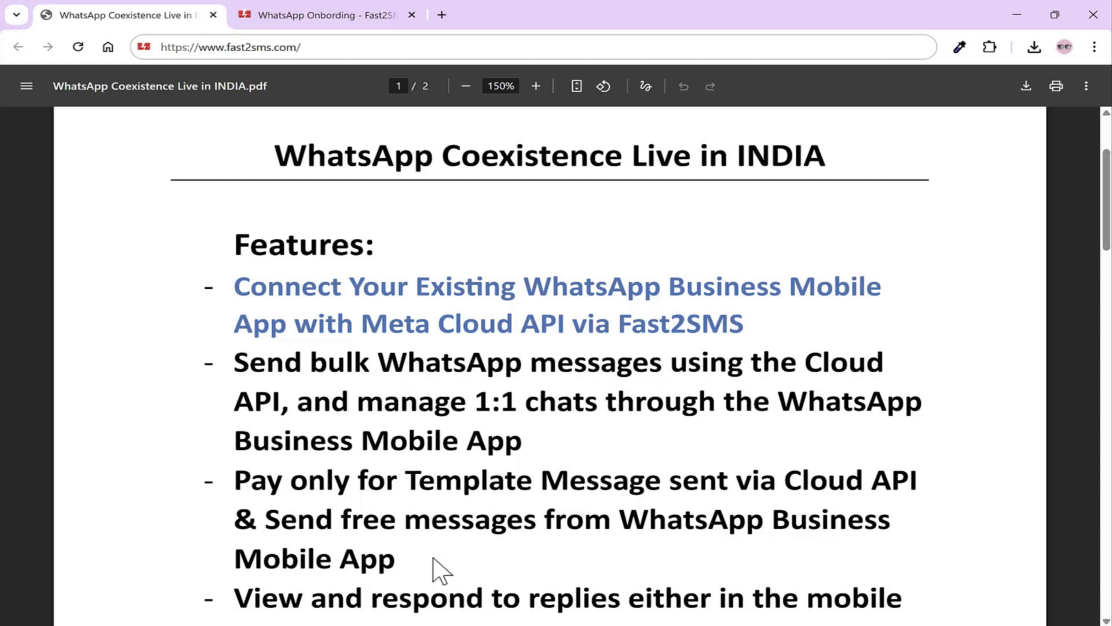
{"action": "scroll", "coordinate": [276, 485], "scroll_direction": "down", "scroll_amount": 3}
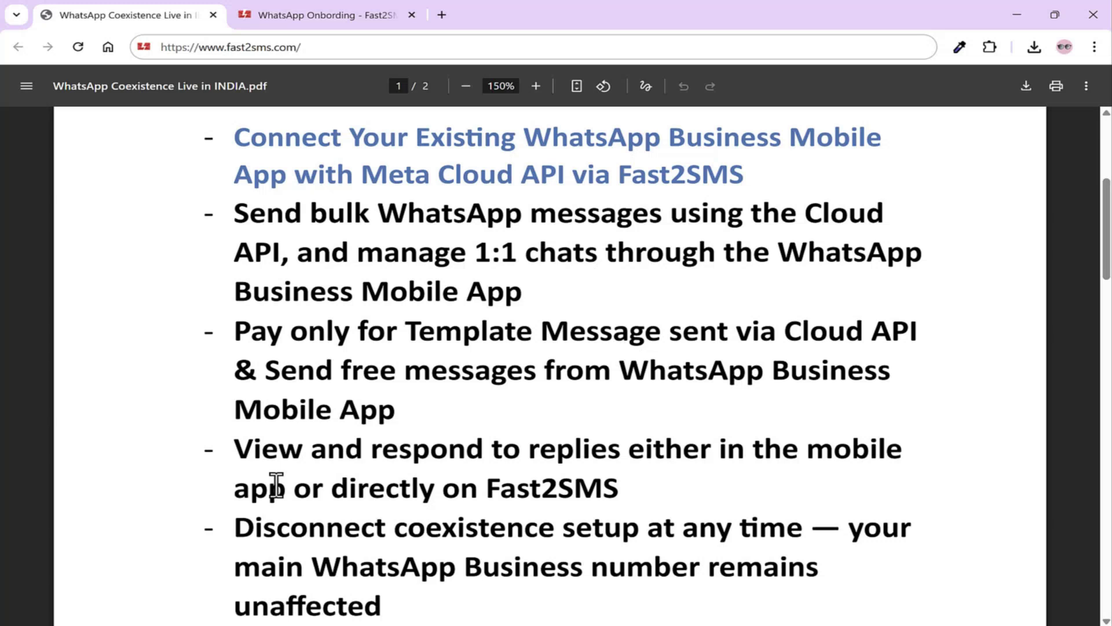
- Highlight 'Disconnect coexistence setup at any time' and the line below, then scroll back up
{"action": "scroll", "coordinate": [276, 485], "scroll_direction": "down", "scroll_amount": 3}
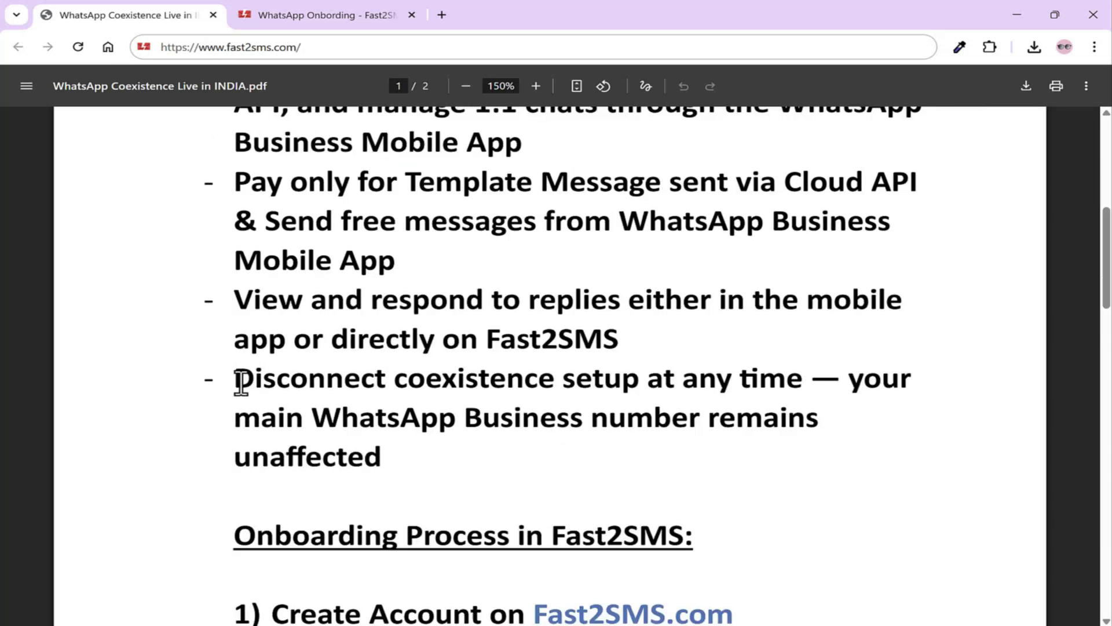
{"action": "left_click_drag", "start_coordinate": [237, 379], "coordinate": [567, 389]}
{"action": "left_click", "coordinate": [556, 390]}
{"action": "scroll", "coordinate": [283, 387], "scroll_direction": "down", "scroll_amount": 1}
{"action": "left_click_drag", "start_coordinate": [238, 303], "coordinate": [798, 304]}
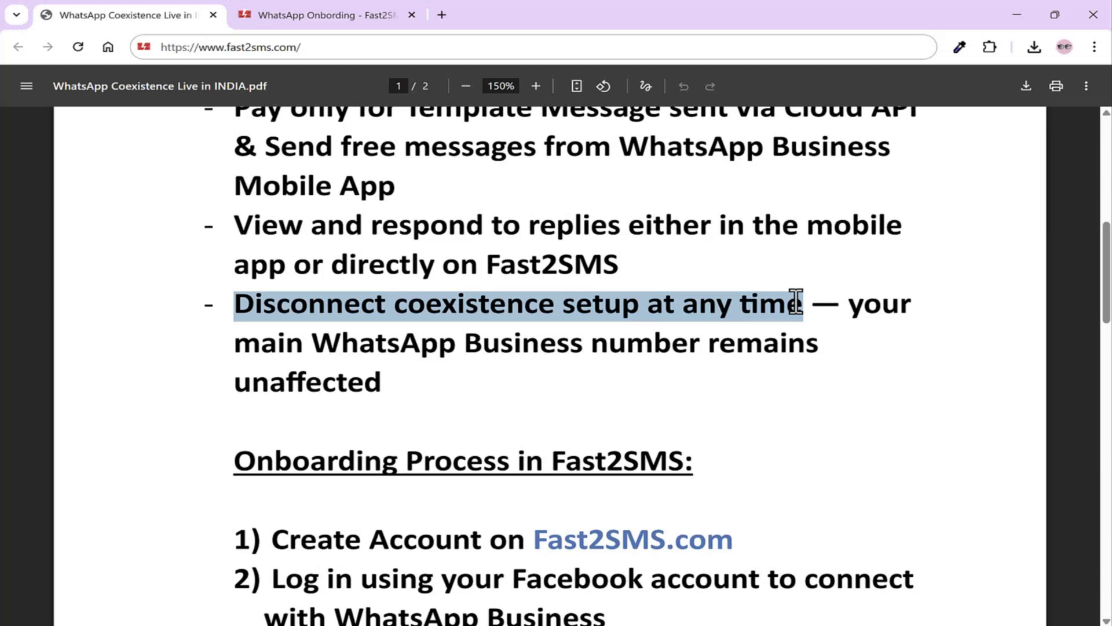
{"action": "scroll", "coordinate": [401, 342], "scroll_direction": "up", "scroll_amount": 9}
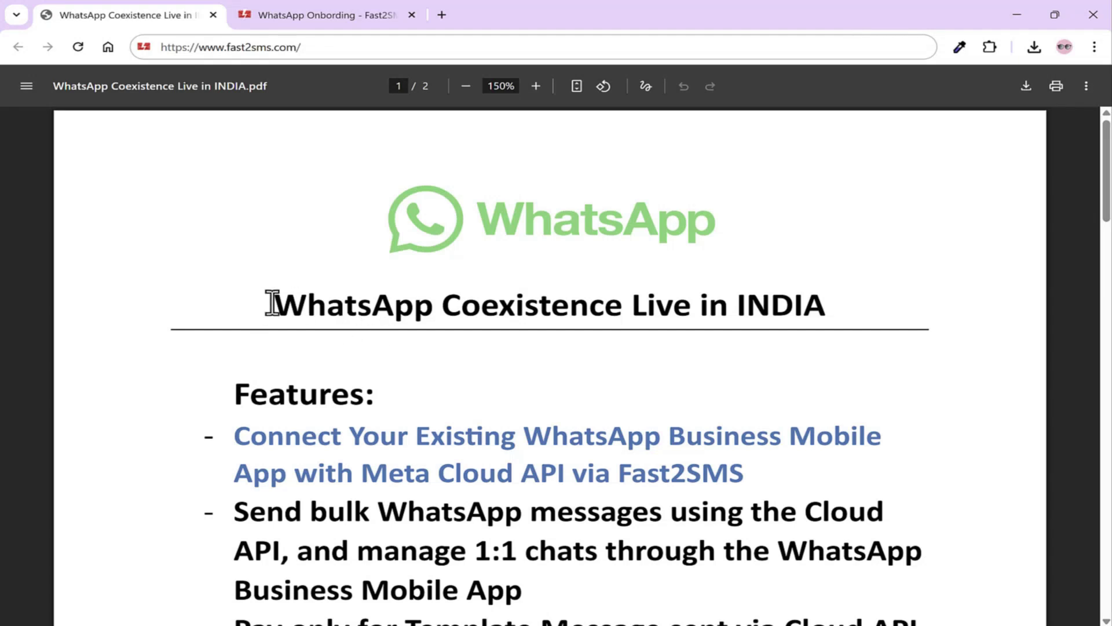
- Highlight 'WhatsApp Coexistence' in the title and the 'Onboarding Process in Fast2SMS' heading
{"action": "left_click_drag", "start_coordinate": [272, 304], "coordinate": [620, 308]}
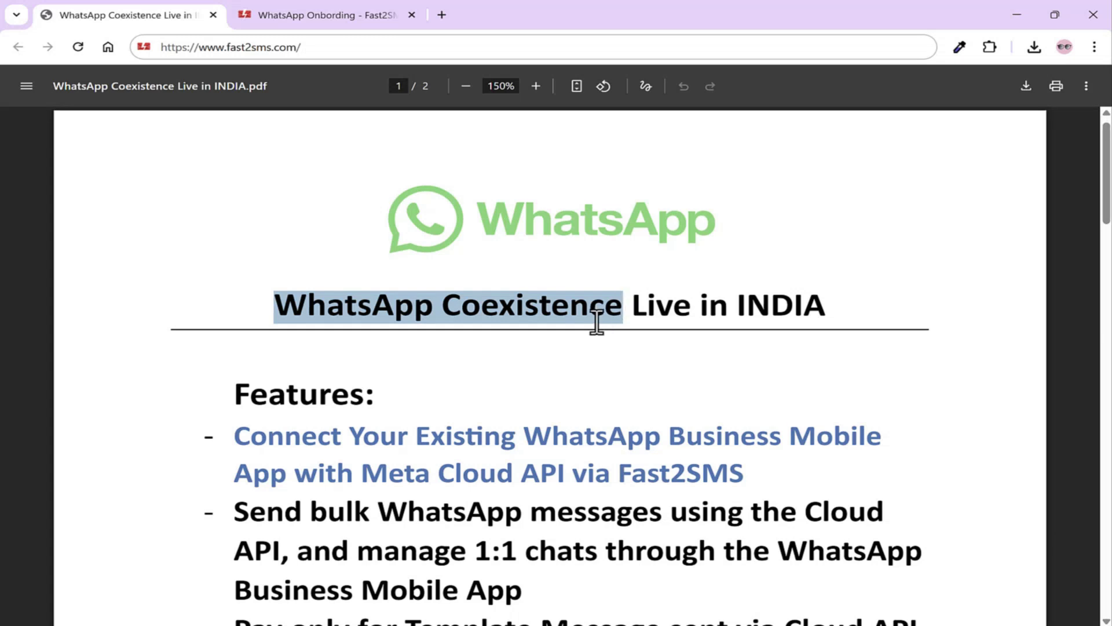
{"action": "scroll", "coordinate": [567, 333], "scroll_direction": "down", "scroll_amount": 1}
{"action": "left_click", "coordinate": [527, 326]}
{"action": "scroll", "coordinate": [472, 323], "scroll_direction": "down", "scroll_amount": 8}
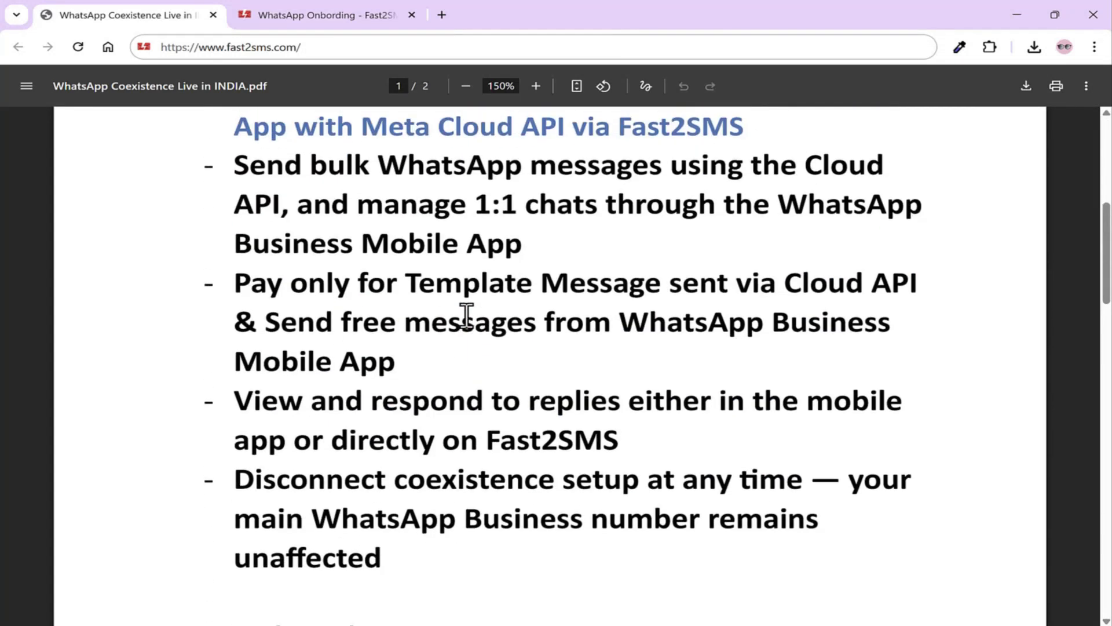
{"action": "left_click_drag", "start_coordinate": [234, 310], "coordinate": [683, 321]}
{"action": "left_click", "coordinate": [732, 329]}
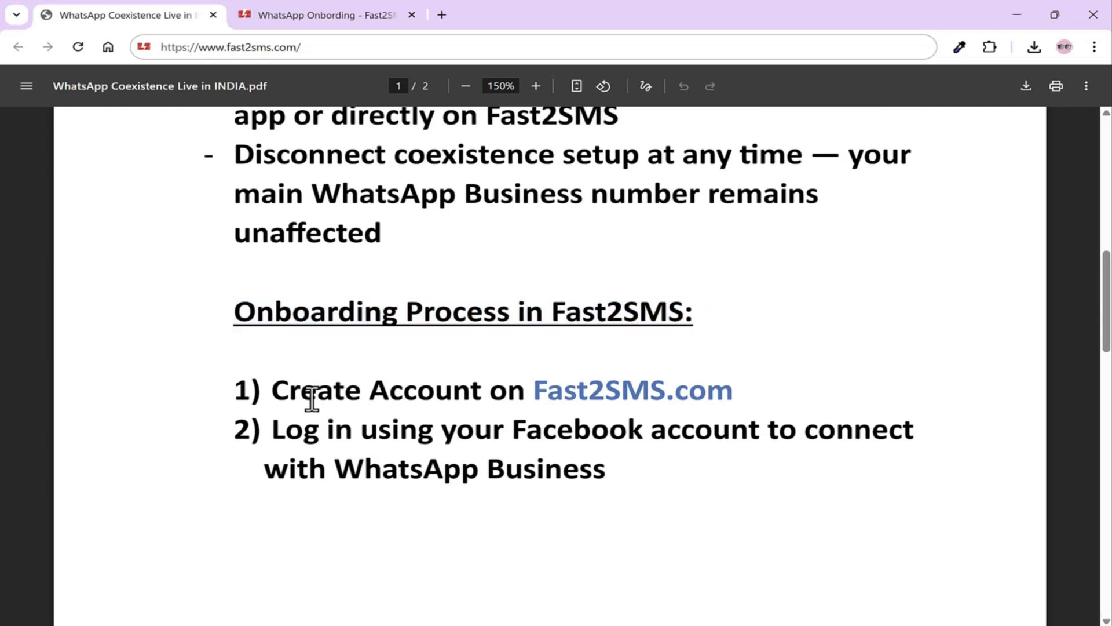
- Highlight the Fast2SMS.com link, 'Create Account' in step 1, and the Facebook login step 2
{"action": "left_click_drag", "start_coordinate": [534, 392], "coordinate": [791, 393]}
{"action": "left_click", "coordinate": [791, 392]}
{"action": "left_click_drag", "start_coordinate": [273, 388], "coordinate": [476, 386]}
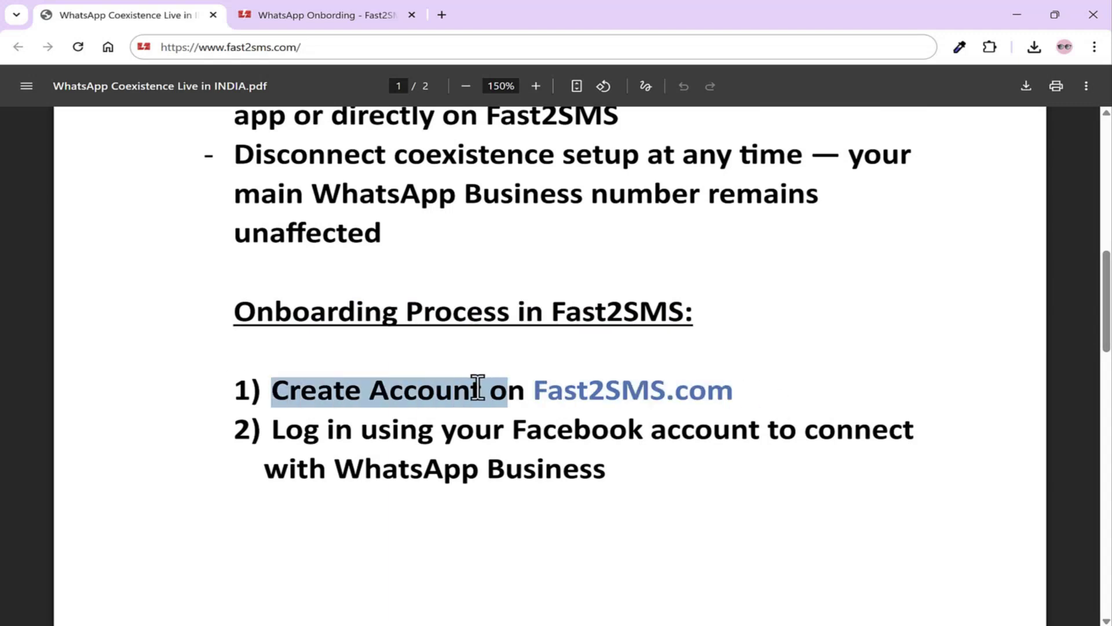
{"action": "left_click", "coordinate": [476, 386]}
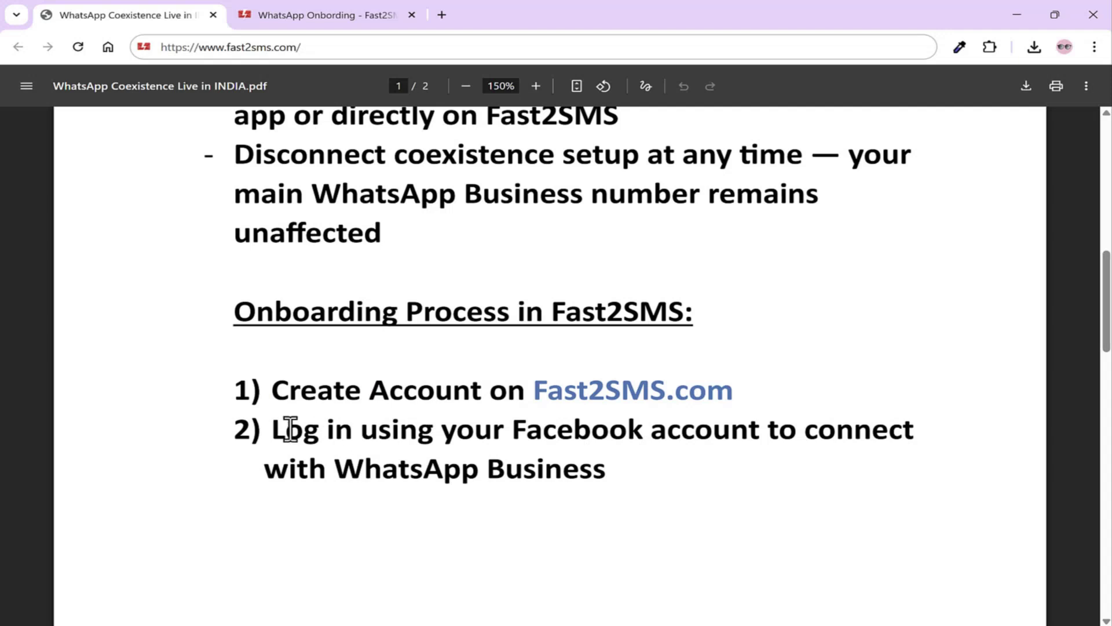
{"action": "left_click_drag", "start_coordinate": [274, 429], "coordinate": [620, 469]}
{"action": "left_click", "coordinate": [622, 471]}
- Bring page 2's step 3 heading into view at 113% zoom instead of 150%
{"action": "scroll", "coordinate": [347, 382], "scroll_direction": "down", "scroll_amount": 10}
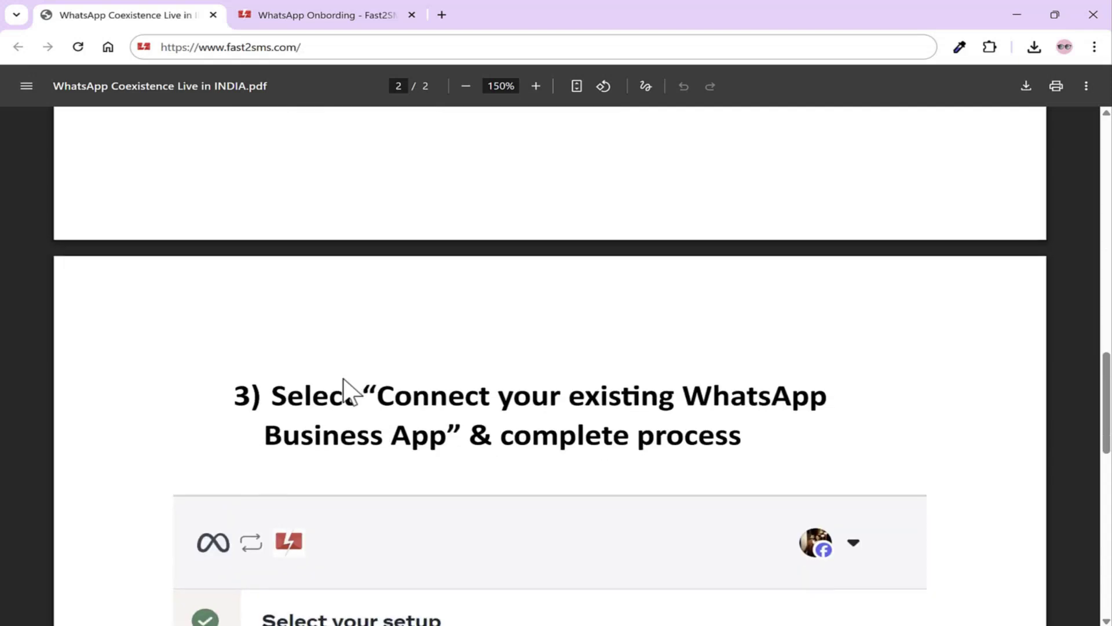
{"action": "scroll", "coordinate": [347, 361], "scroll_direction": "down", "scroll_amount": 5}
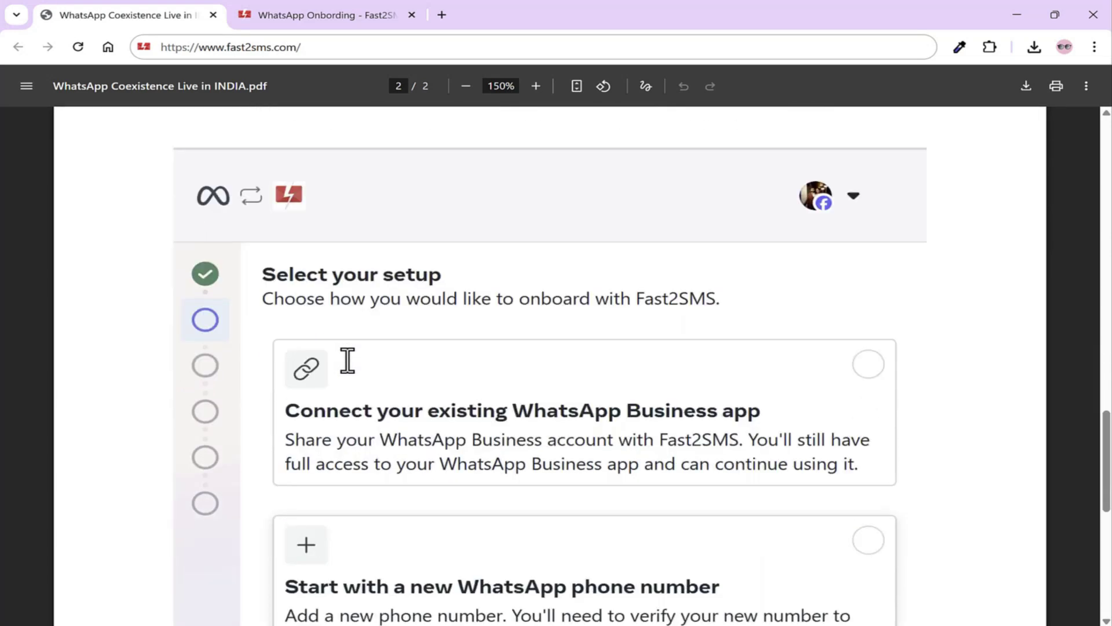
{"action": "scroll", "coordinate": [347, 360], "scroll_direction": "down", "scroll_amount": 3}
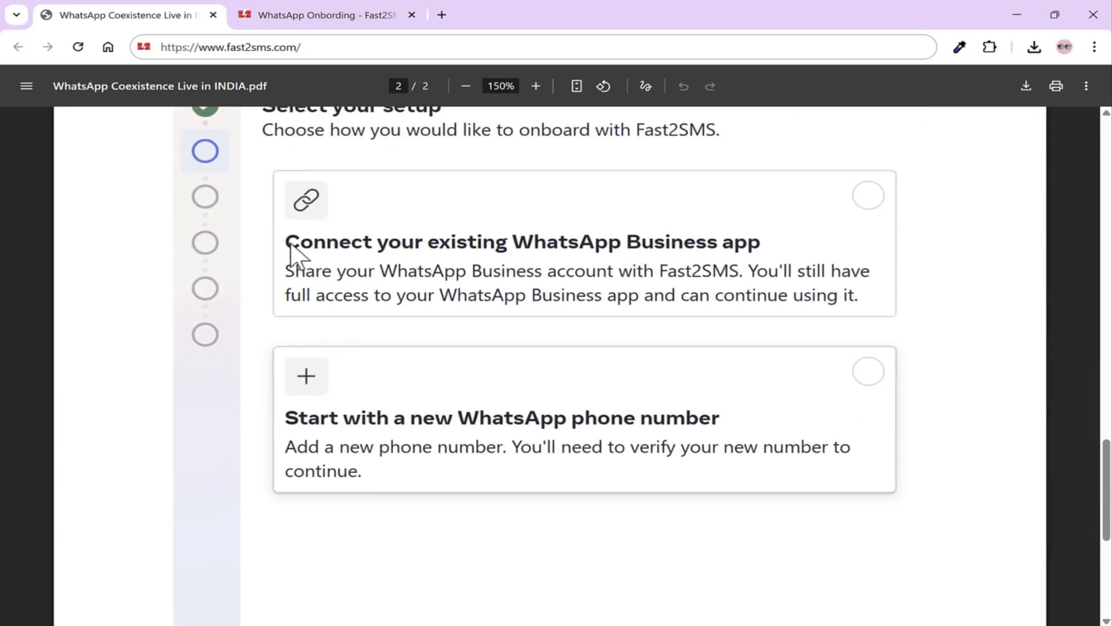
{"action": "scroll", "coordinate": [497, 282], "scroll_direction": "down", "scroll_amount": 2}
{"action": "scroll", "coordinate": [496, 269], "scroll_direction": "up", "scroll_amount": 1}
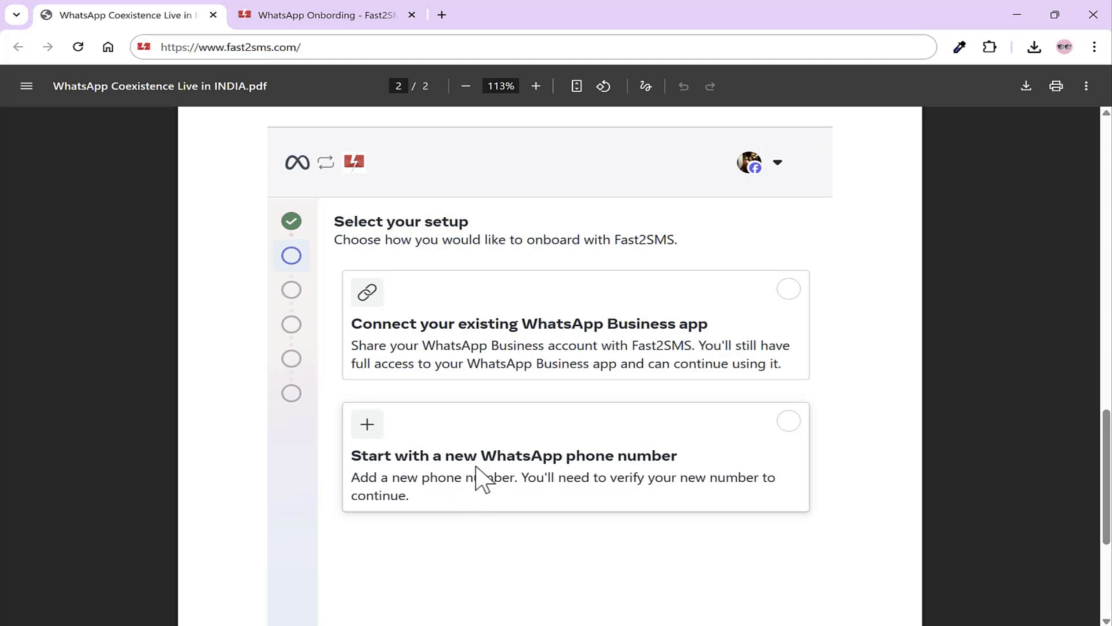
{"action": "scroll", "coordinate": [484, 406], "scroll_direction": "up", "scroll_amount": 10}
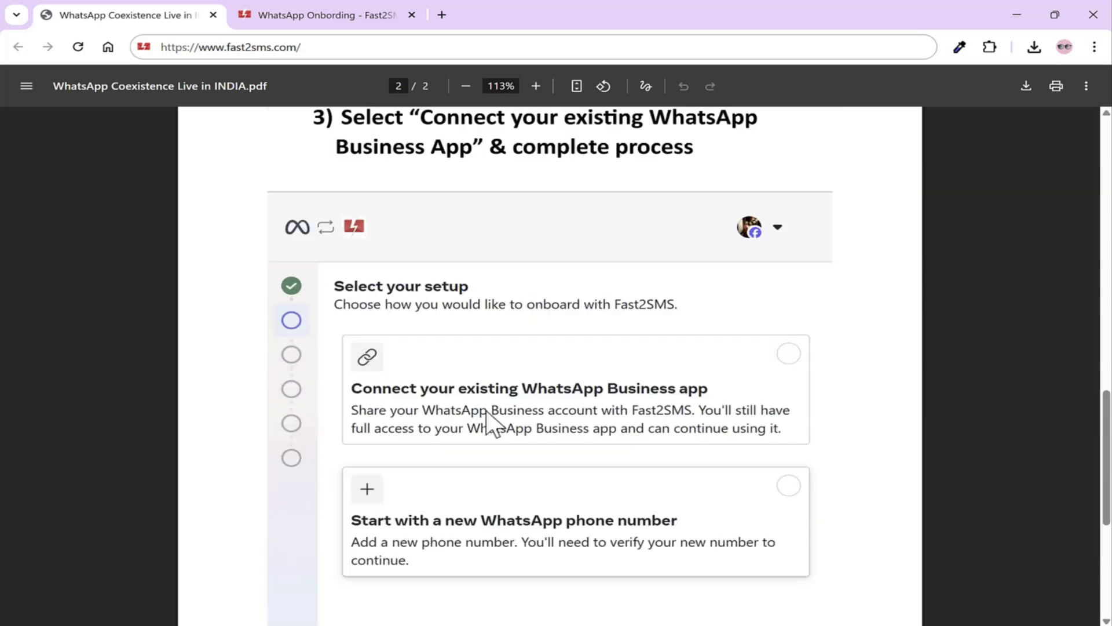
- Highlight Fast2SMS.com in the onboarding steps, then switch to the 'WhatsApp Onbording - Fast2SMS' tab
{"action": "scroll", "coordinate": [486, 418], "scroll_direction": "down", "scroll_amount": 4}
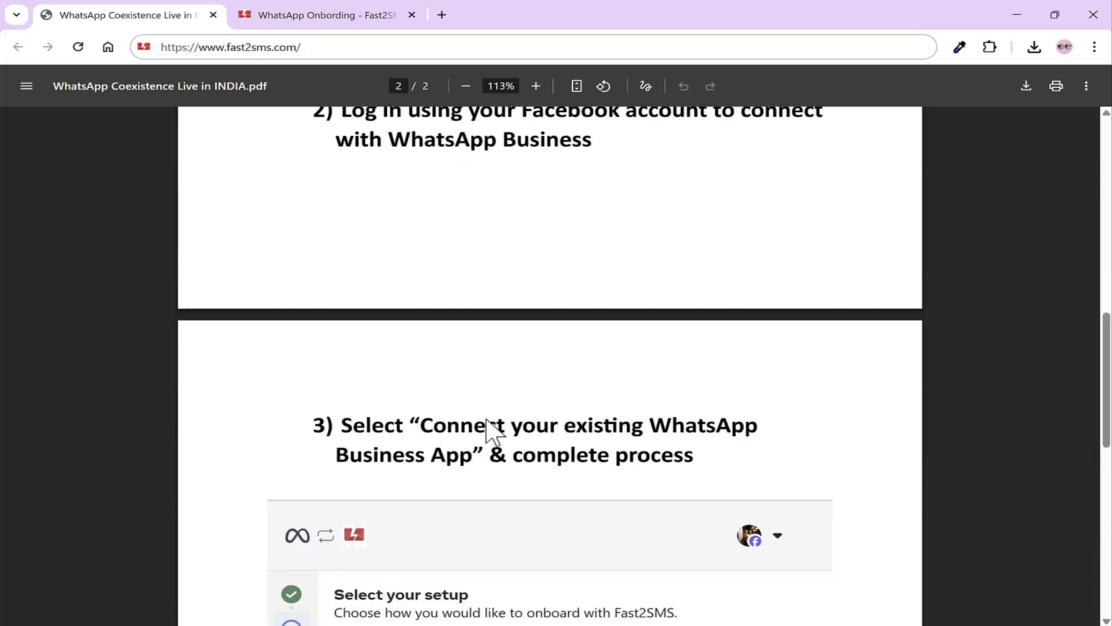
{"action": "scroll", "coordinate": [485, 418], "scroll_direction": "up", "scroll_amount": 11}
{"action": "scroll", "coordinate": [486, 418], "scroll_direction": "up", "scroll_amount": 3}
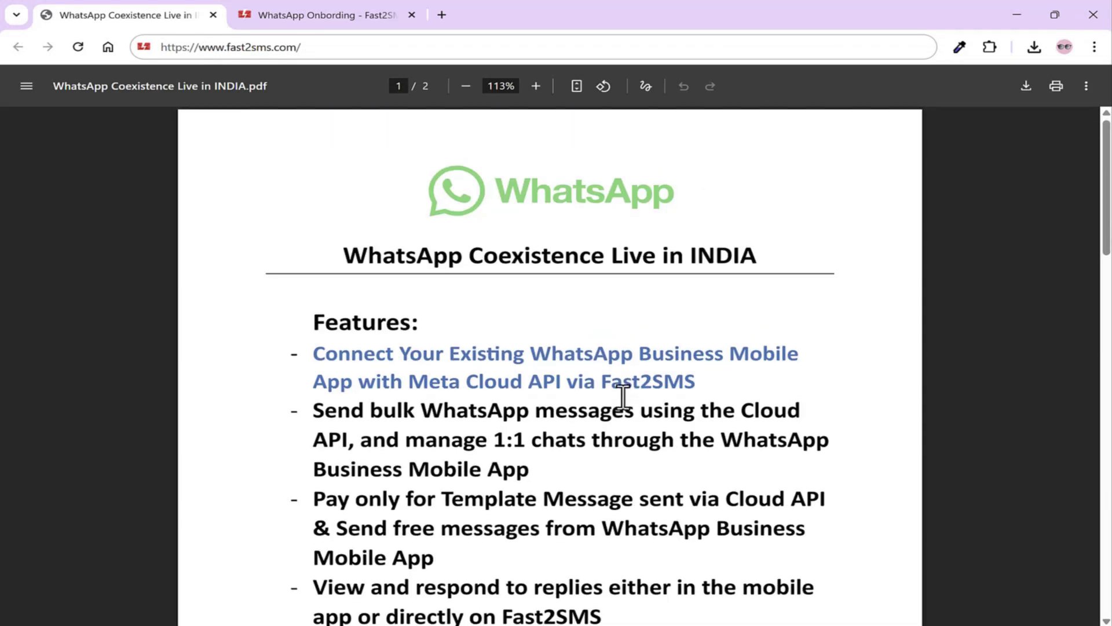
{"action": "scroll", "coordinate": [573, 365], "scroll_direction": "down", "scroll_amount": 8}
{"action": "left_click_drag", "start_coordinate": [592, 305], "coordinate": [692, 303]}
{"action": "left_click", "coordinate": [613, 373]}
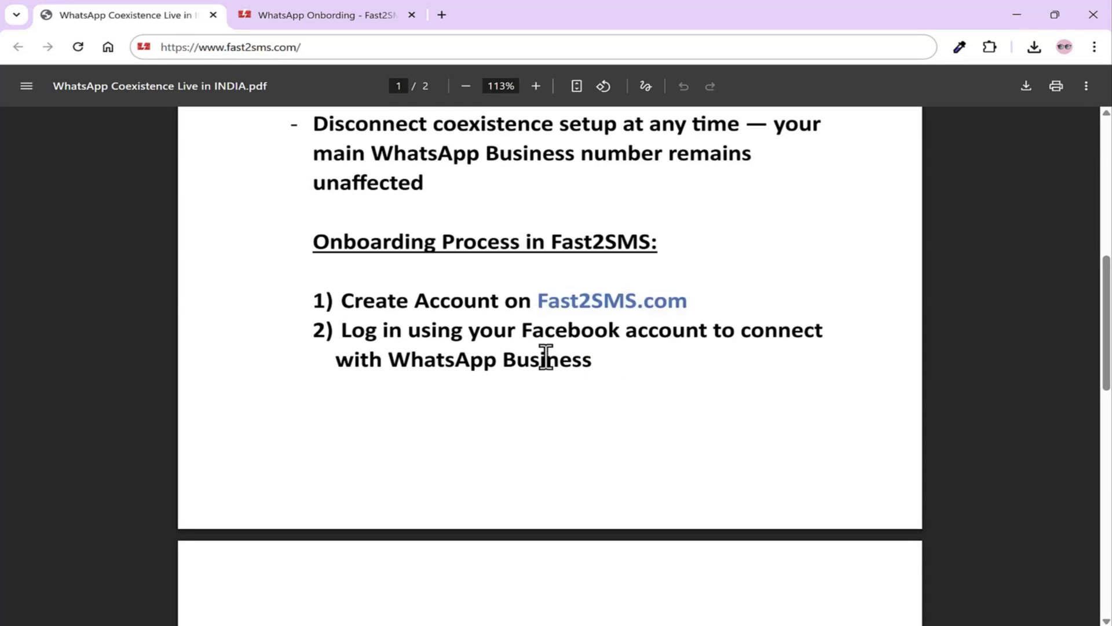
{"action": "left_click", "coordinate": [329, 16]}
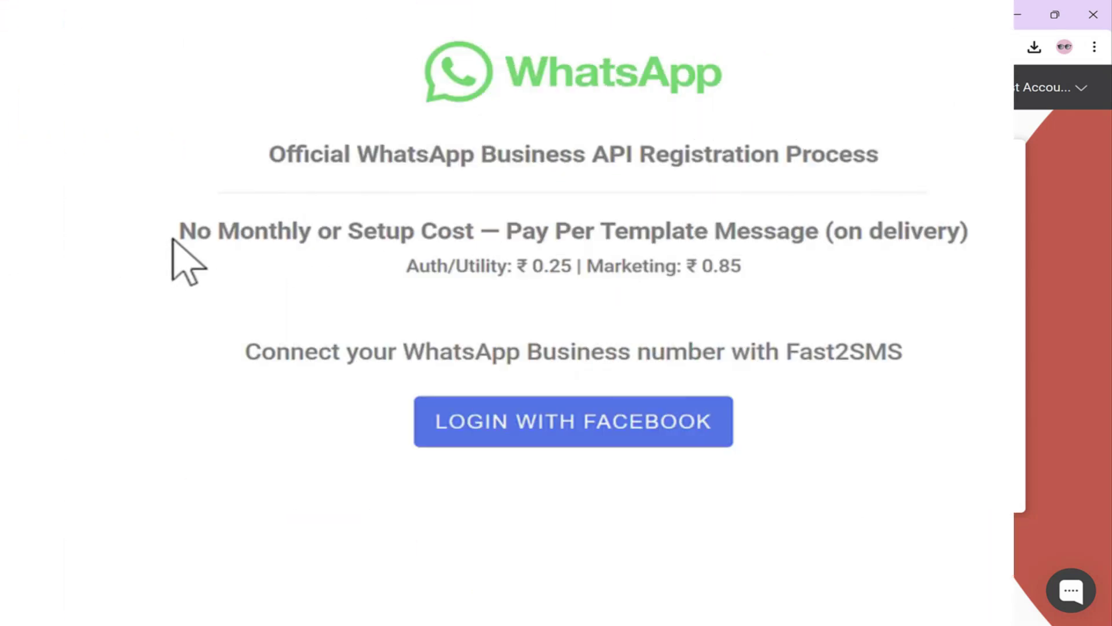
{"action": "left_click_drag", "start_coordinate": [406, 278], "coordinate": [427, 281]}
{"action": "left_click_drag", "start_coordinate": [210, 236], "coordinate": [424, 223]}
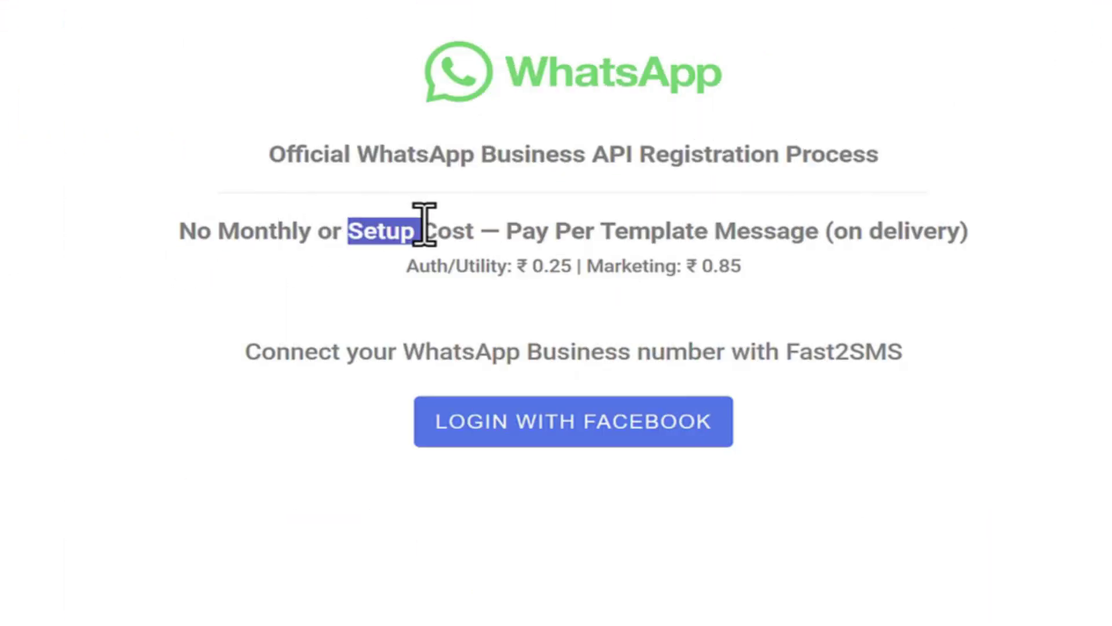
{"action": "left_click", "coordinate": [436, 223]}
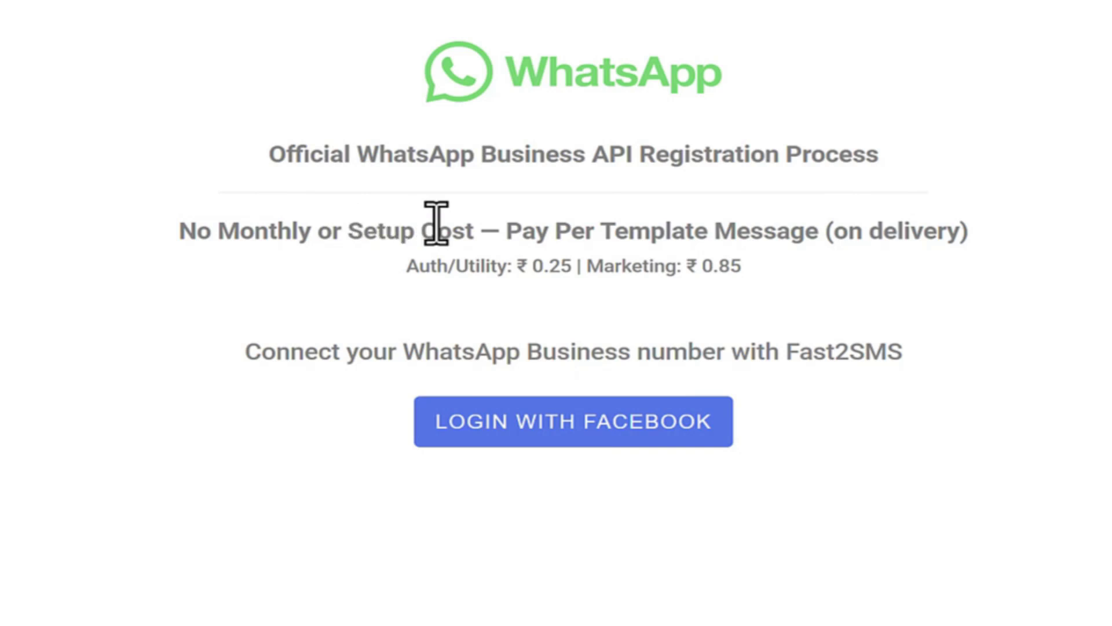